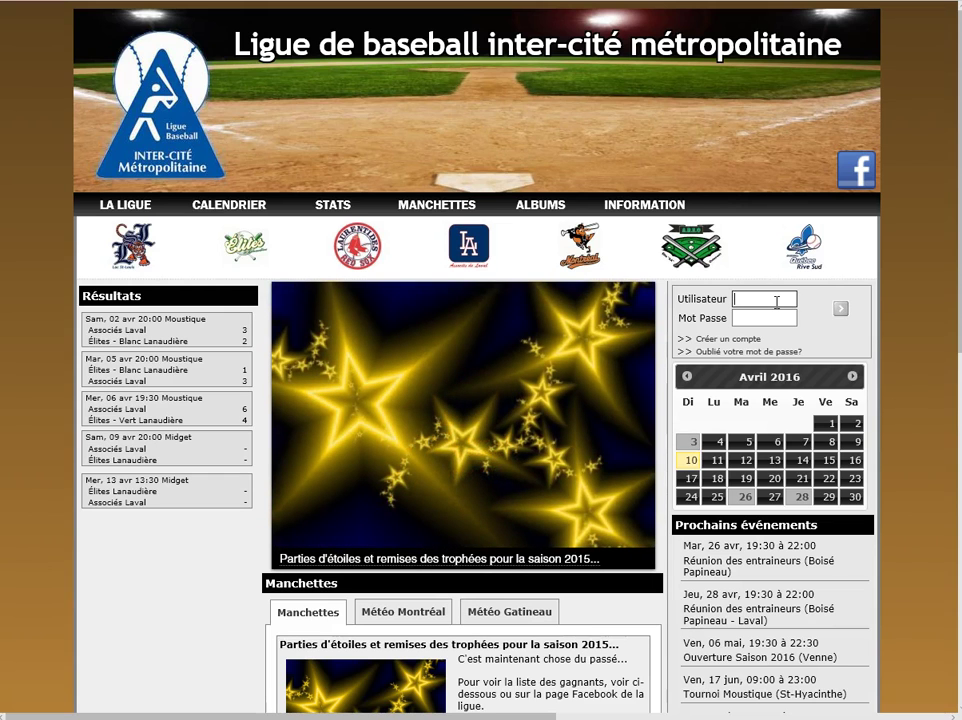
Step: Log in to the league site with the account's username and password
key(Tab)
key(Return)
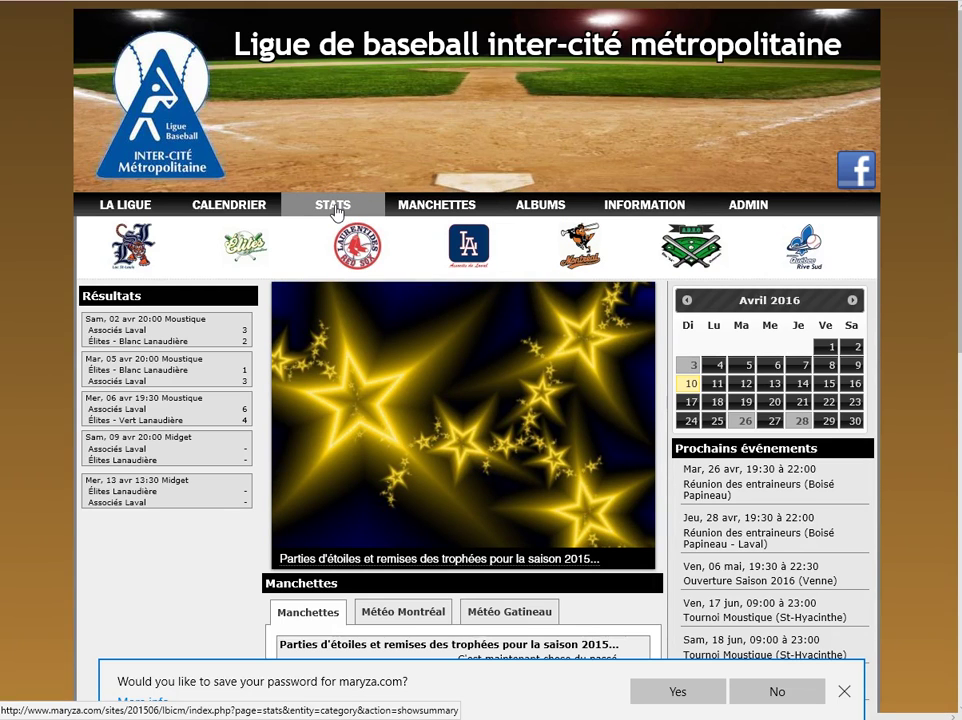
Step: Open the statistics entry form for game 4001 from the Midget schedule in the league statistics
click(335, 210)
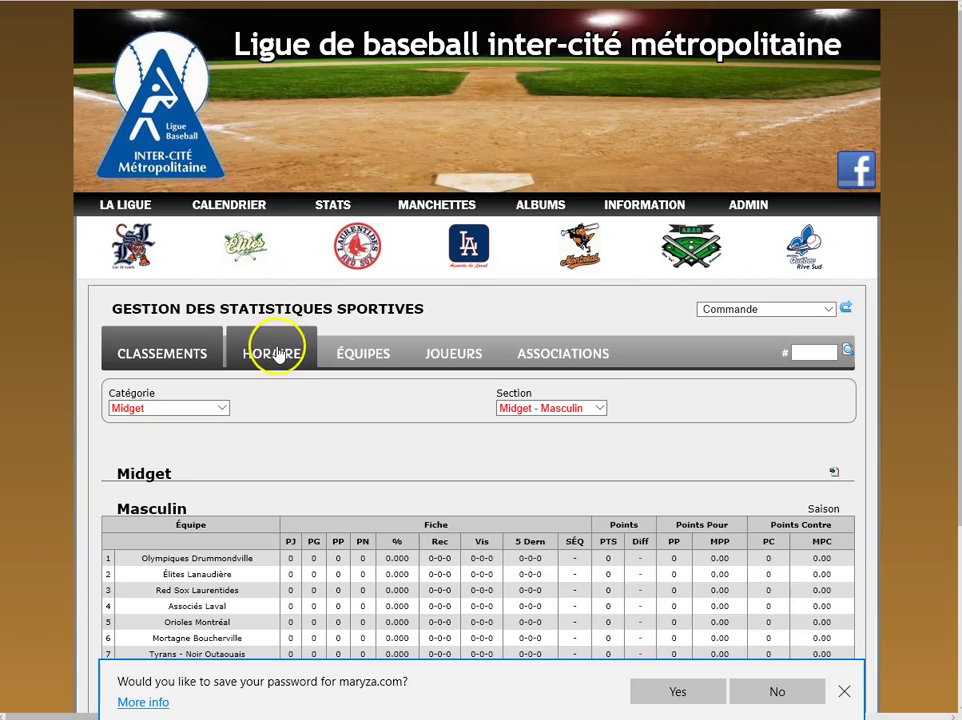
click(279, 355)
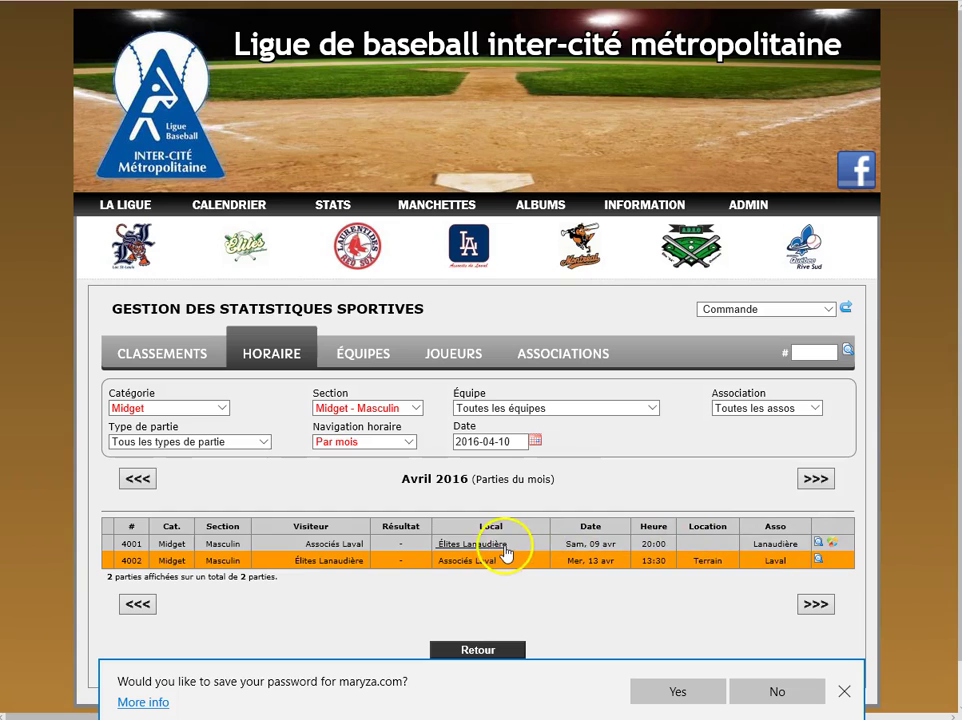
click(835, 546)
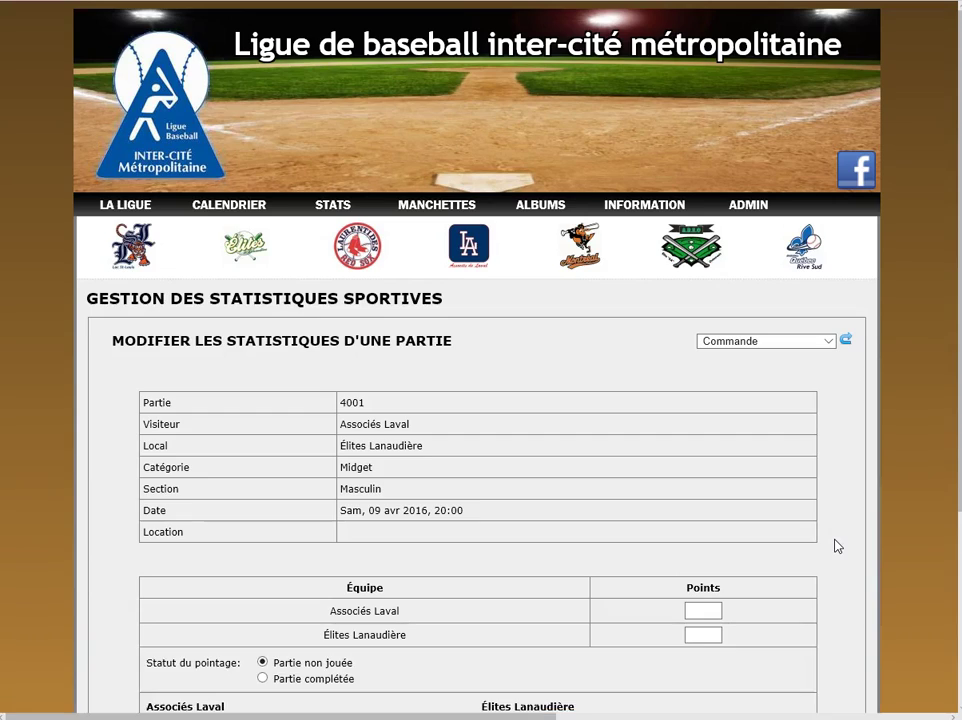
Step: Enter the score of game 4001 as Associés Laval 3, Élites Lanaudière 4, with the status Partie complétée
scroll(665, 498, down, 1)
click(704, 506)
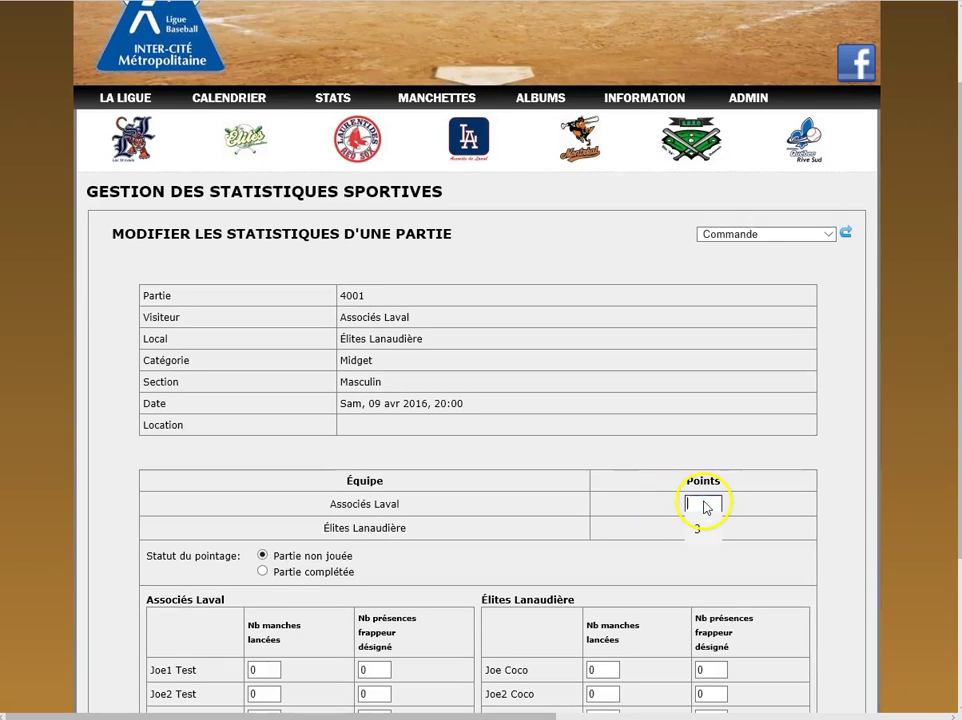
text(3)
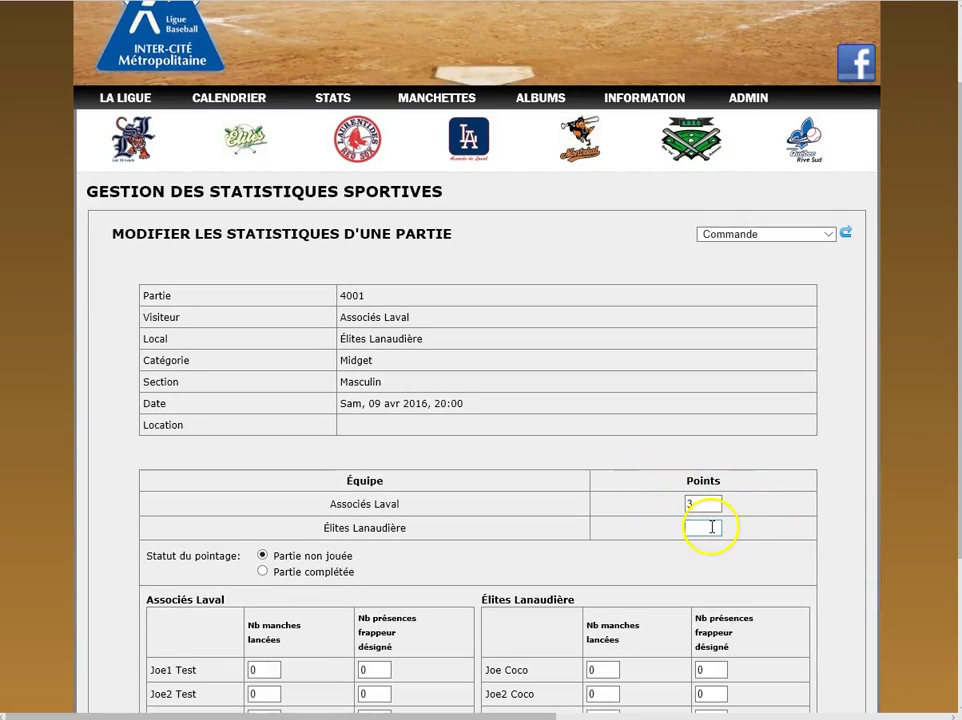
click(707, 528)
text(4)
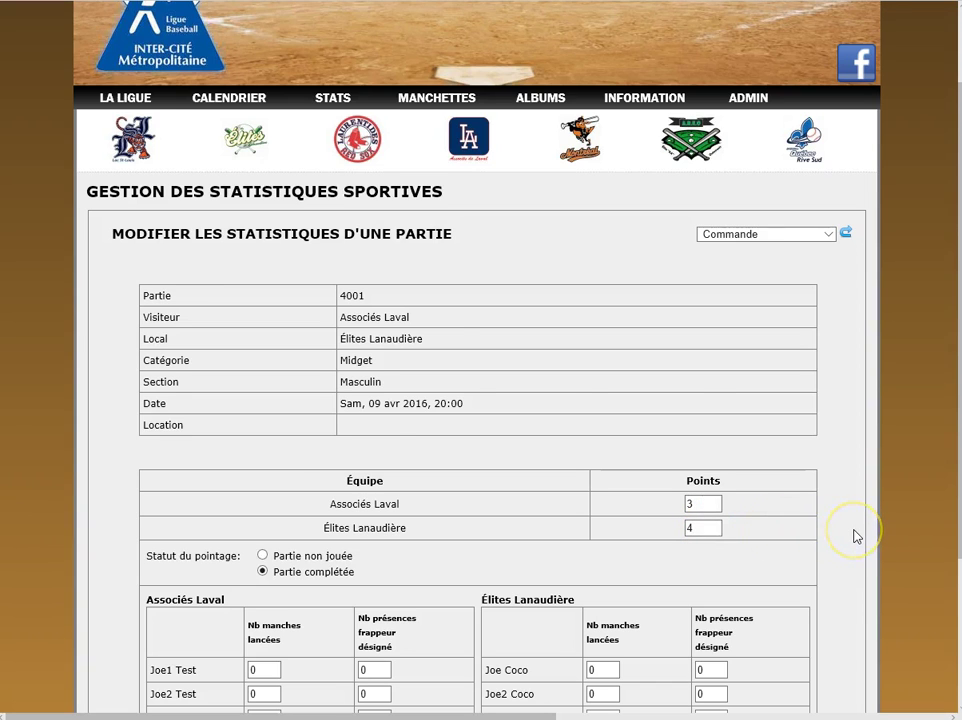
Step: Set the innings pitched to 1 for the first Associés Laval player and 6 for the second
scroll(855, 537, down, 3)
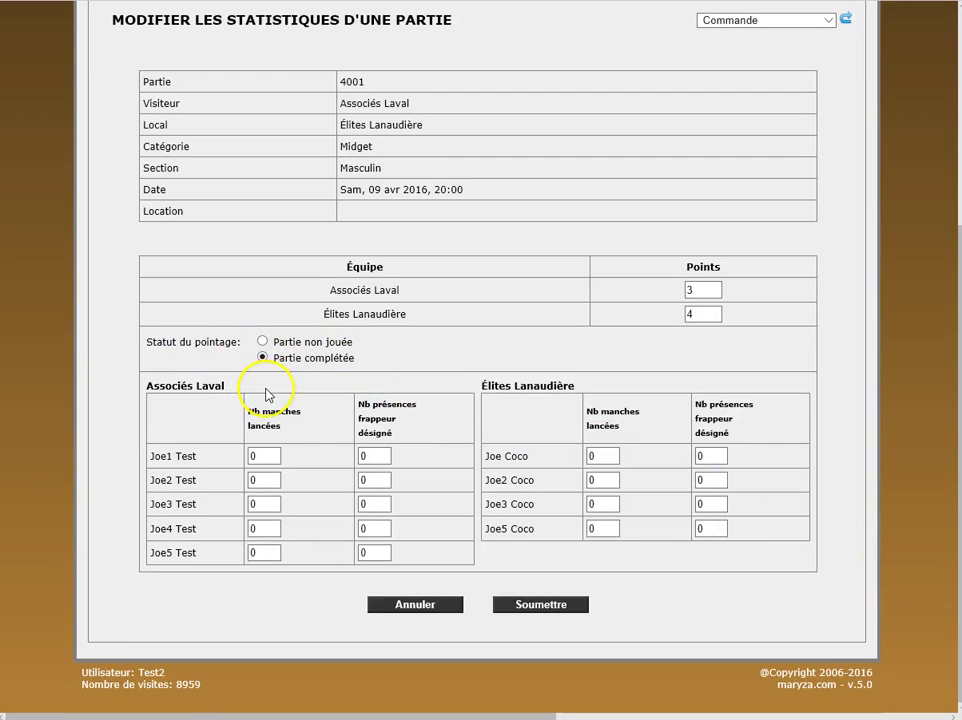
click(274, 455)
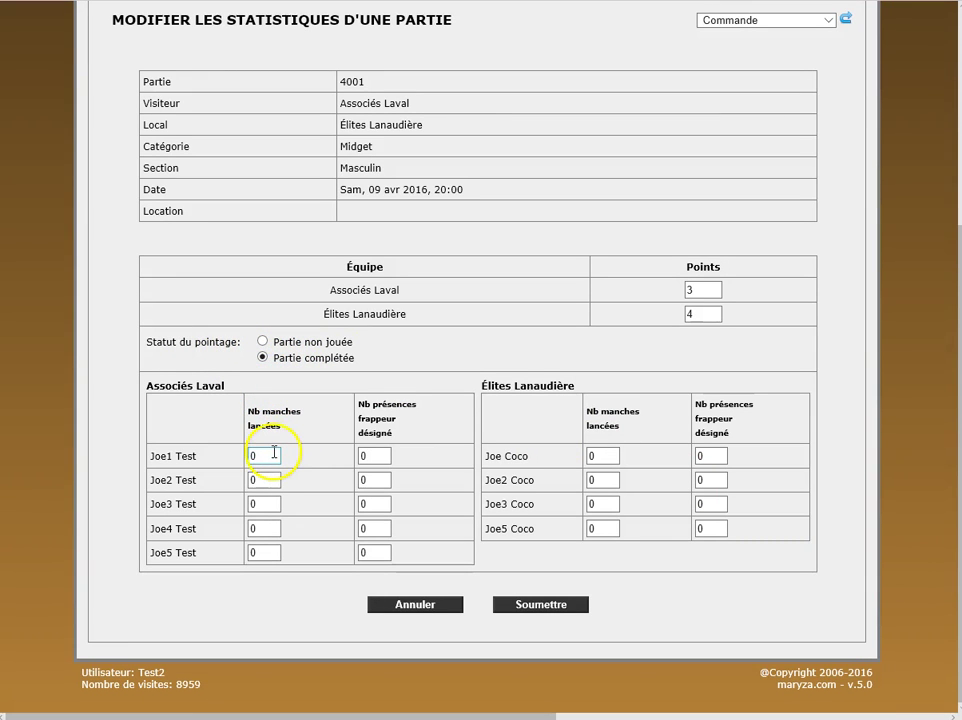
double_click(267, 455)
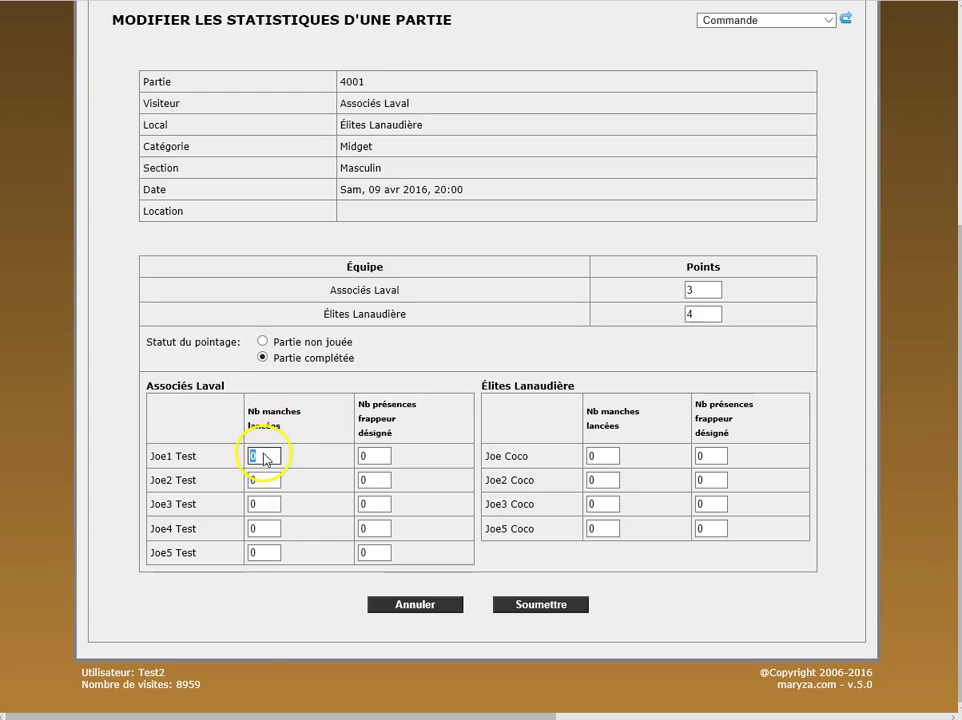
text(10)
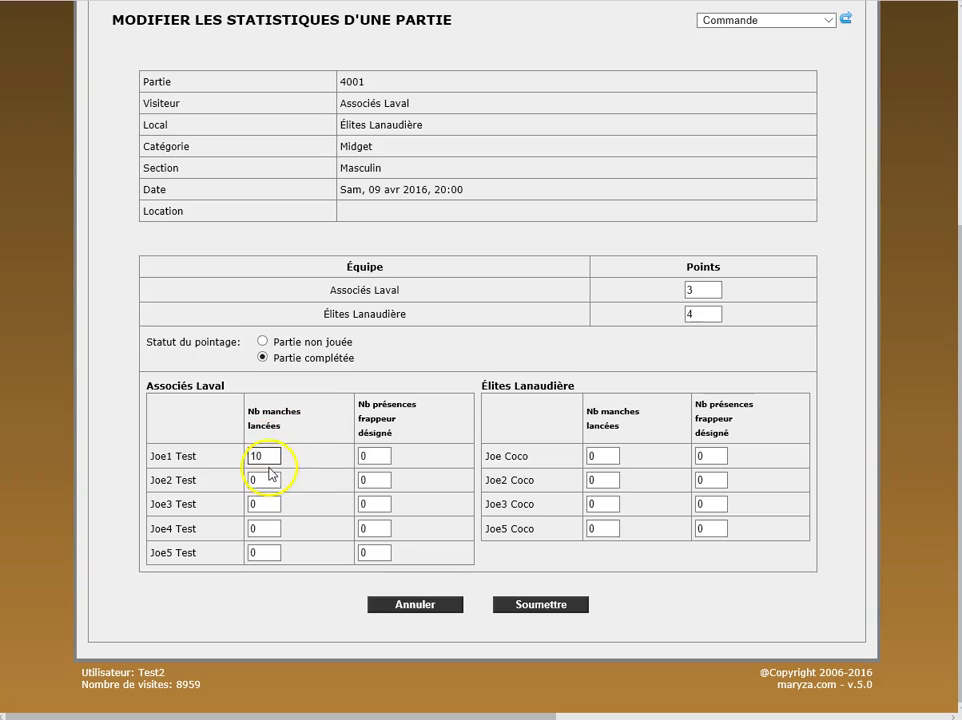
key(BackSpace)
double_click(250, 480)
text(6)
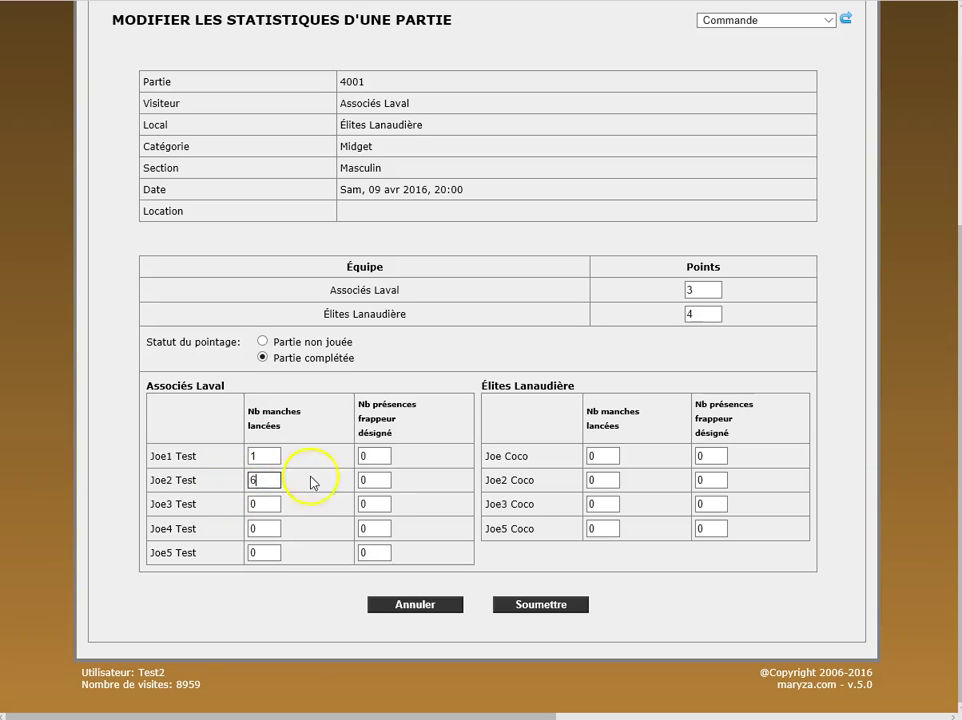
Step: Set the designated-hitter appearances of the first Associés Laval player to 2
click(381, 456)
click(429, 460)
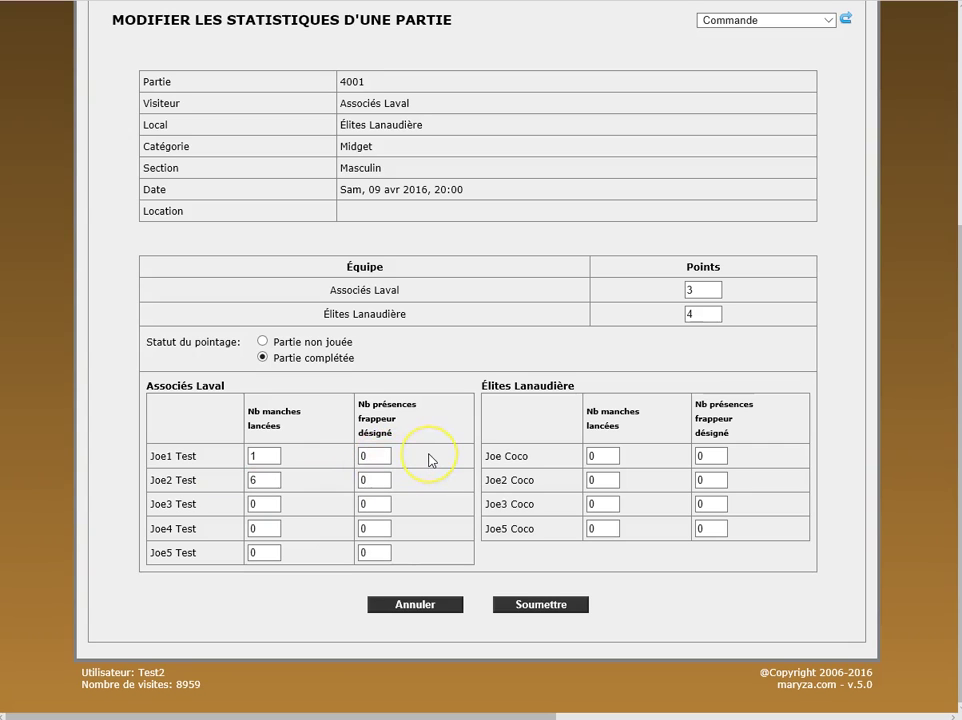
double_click(376, 456)
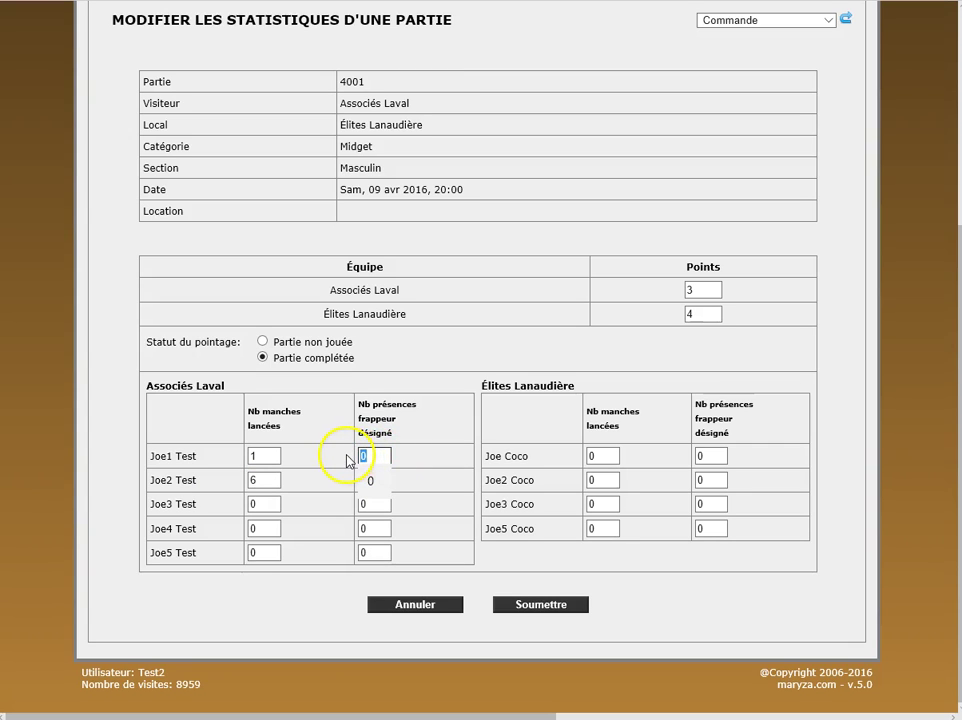
text(2)
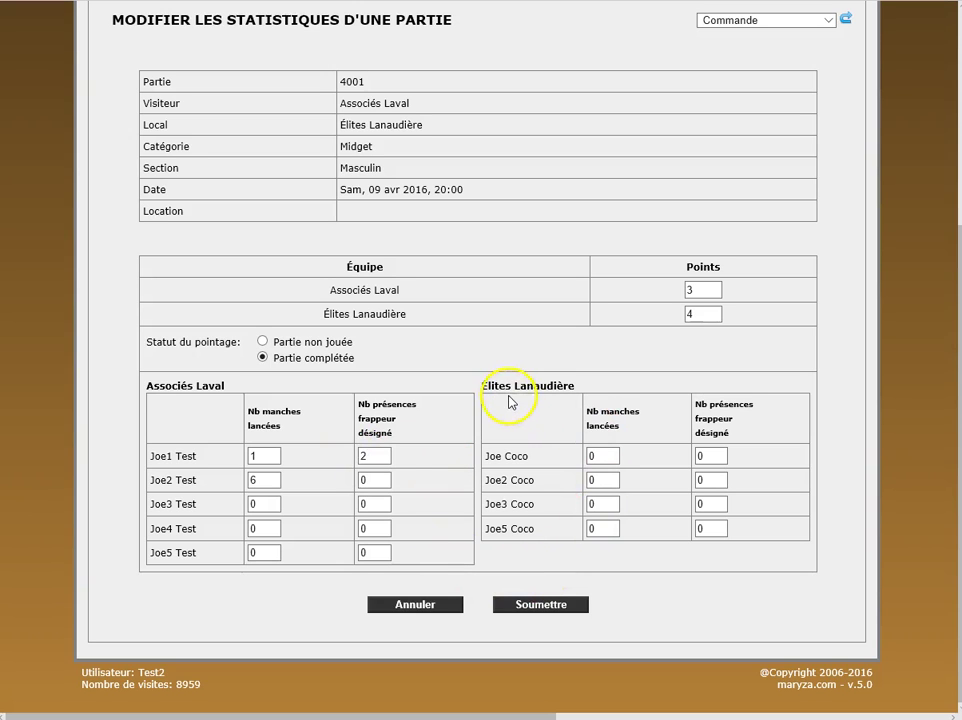
Step: Enter 7 innings pitched and 1 designated-hitter appearance for the first Élites Lanaudière player, and submit the game statistics
click(600, 456)
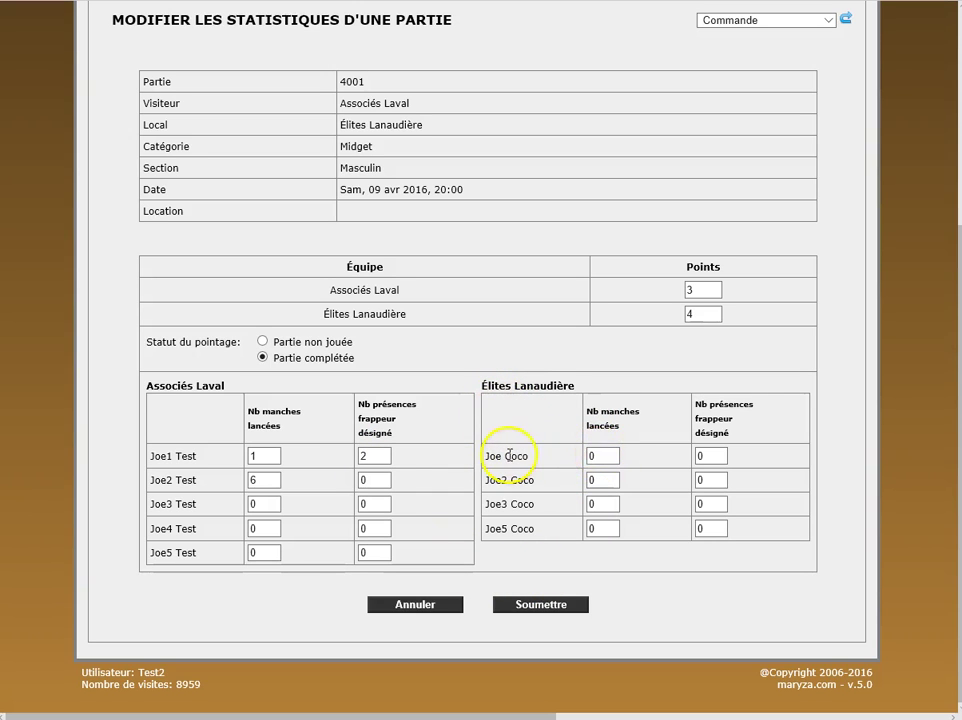
drag(593, 456, 586, 456)
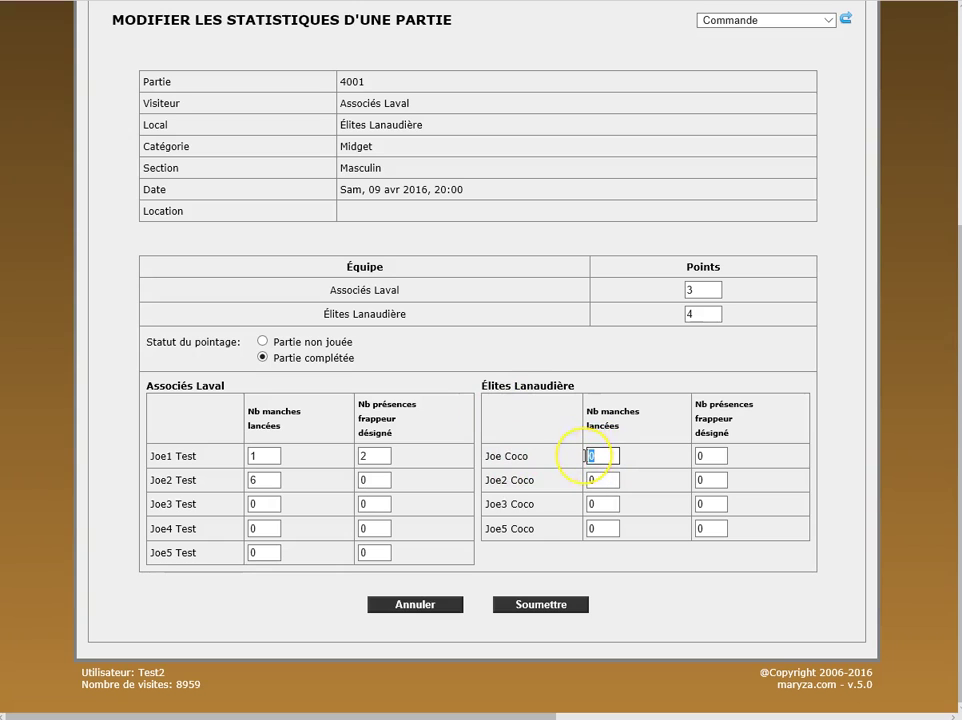
text(7)
double_click(708, 455)
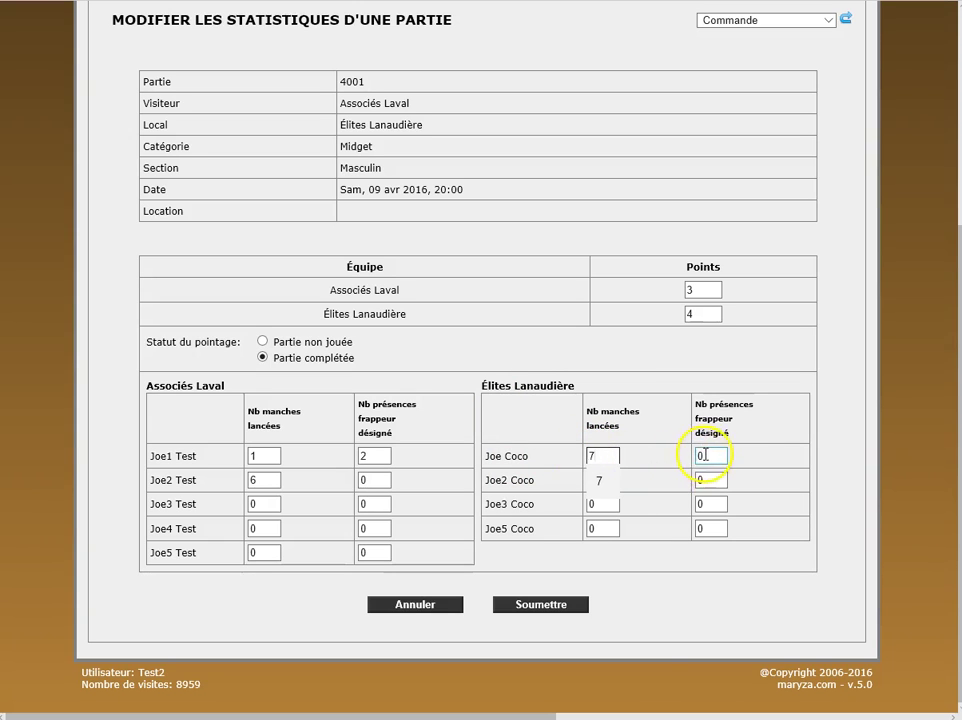
text(1)
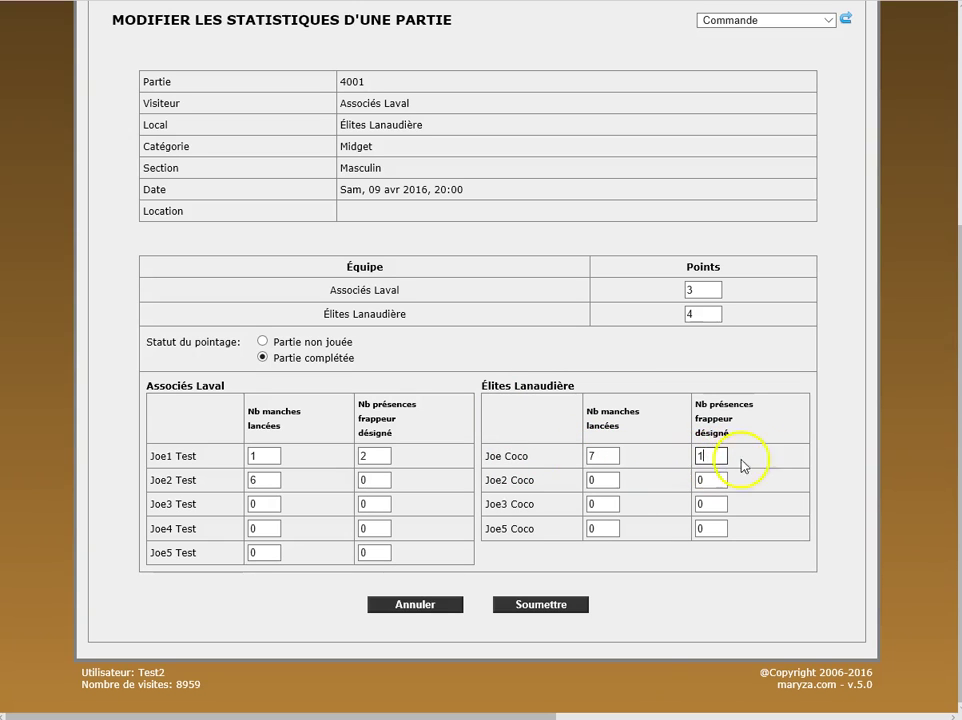
click(549, 614)
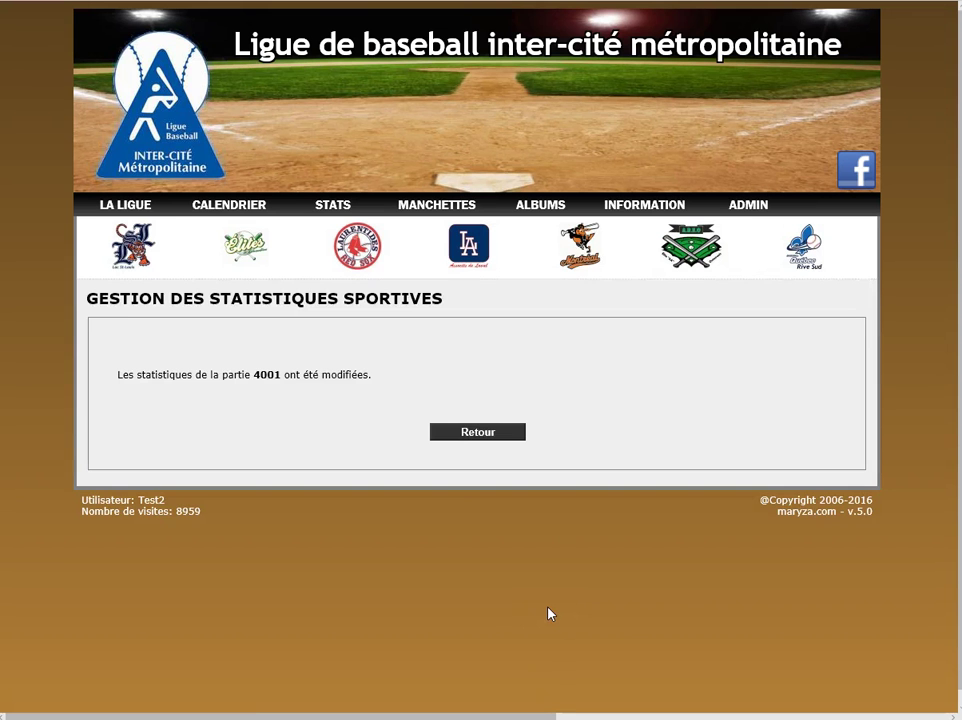
click(478, 433)
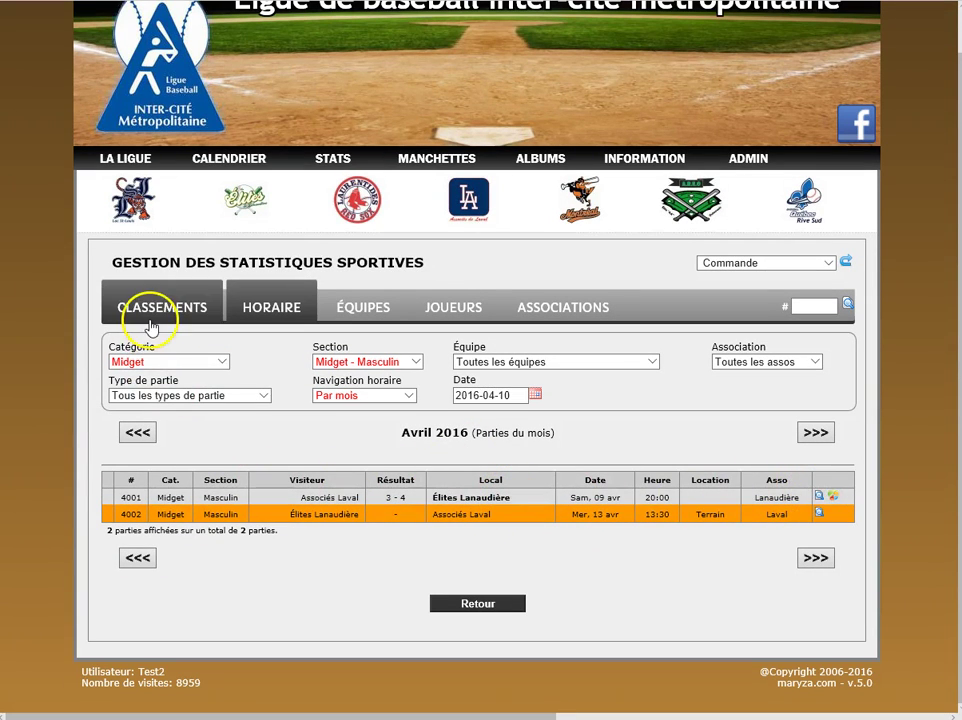
Step: Review the Midget Masculin standings and the list of regular games
scroll(150, 322, up, 1)
click(155, 350)
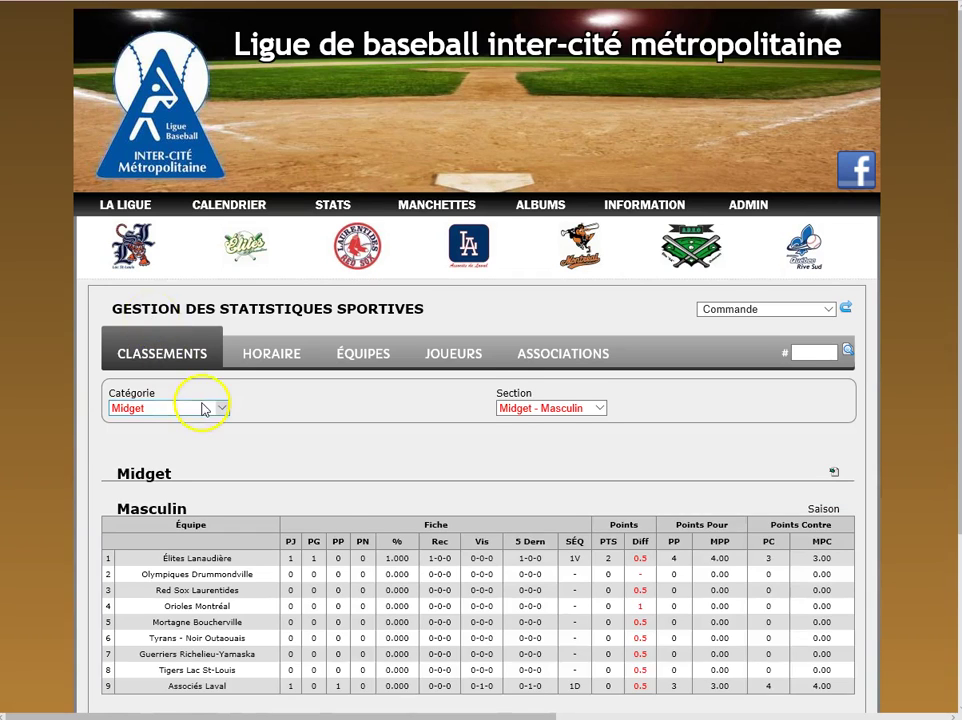
scroll(204, 408, down, 2)
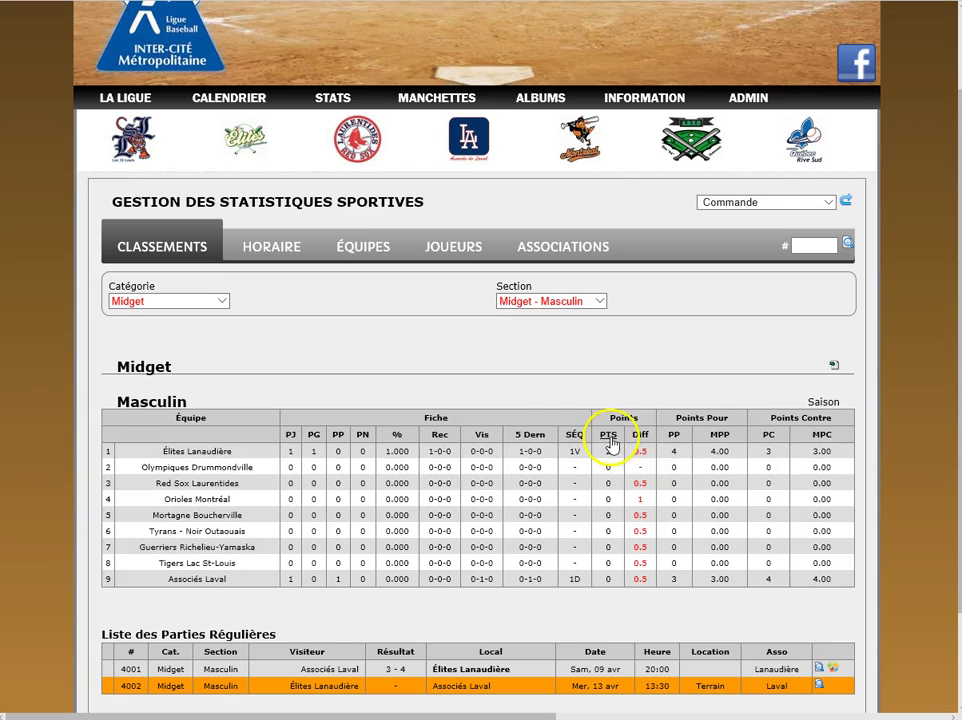
Step: Open the first Élites Lanaudière player's record from the players list and review the per-game statistics
scroll(457, 253, up, 1)
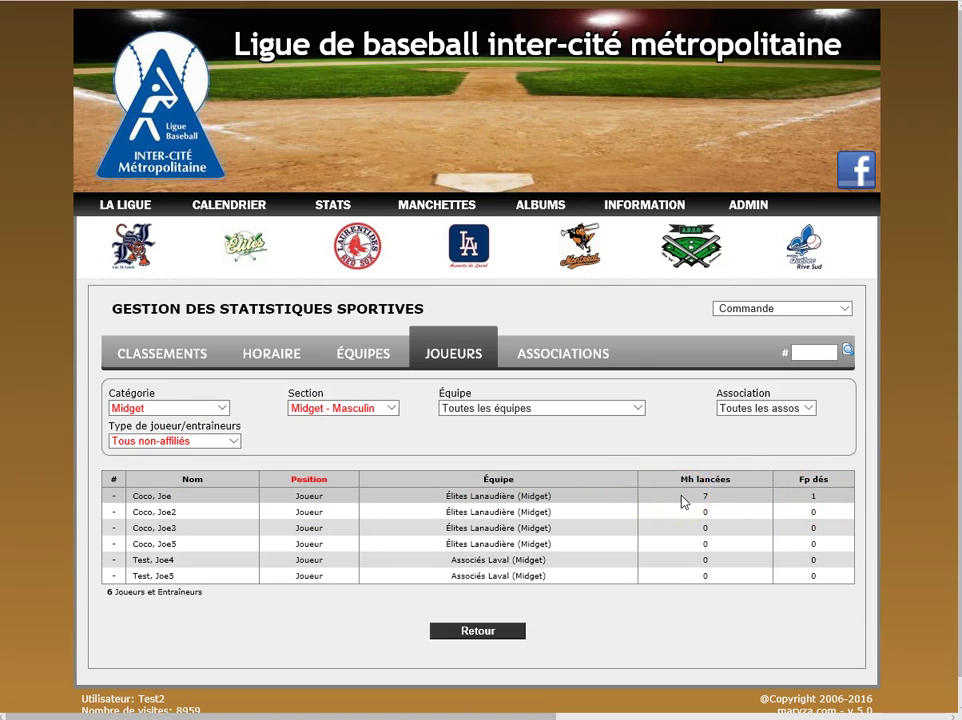
click(152, 497)
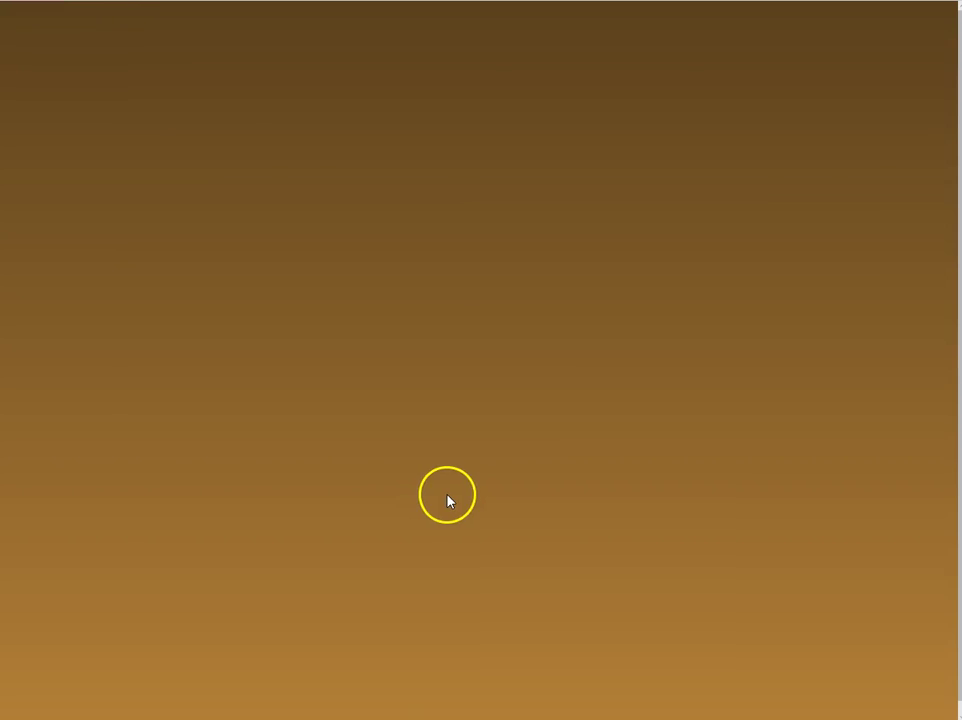
scroll(449, 501, down, 3)
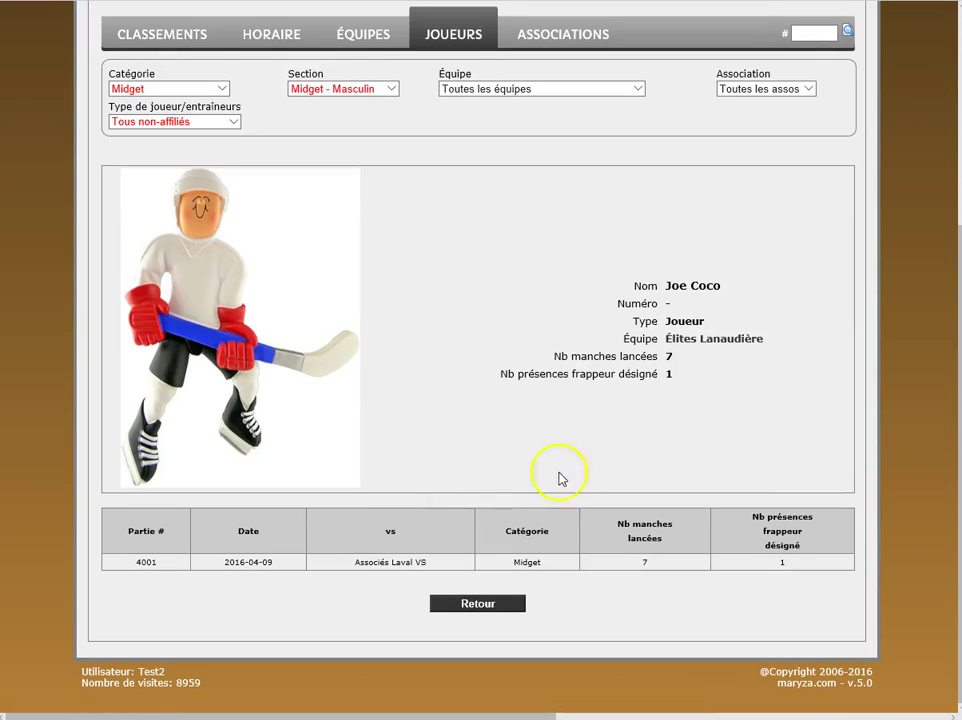